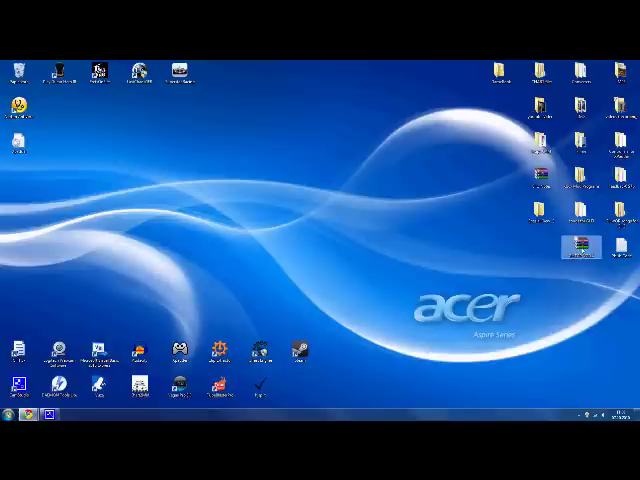
# - Clear the desktop icon selection and bring a browser window to the front
pyautogui.click(13, 185)
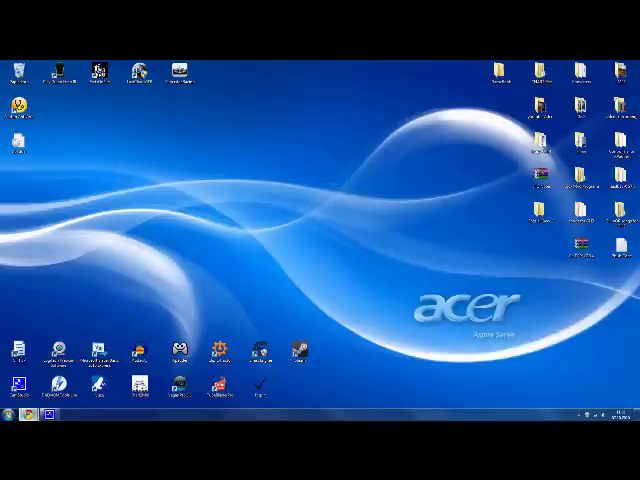
pyautogui.click(28, 414)
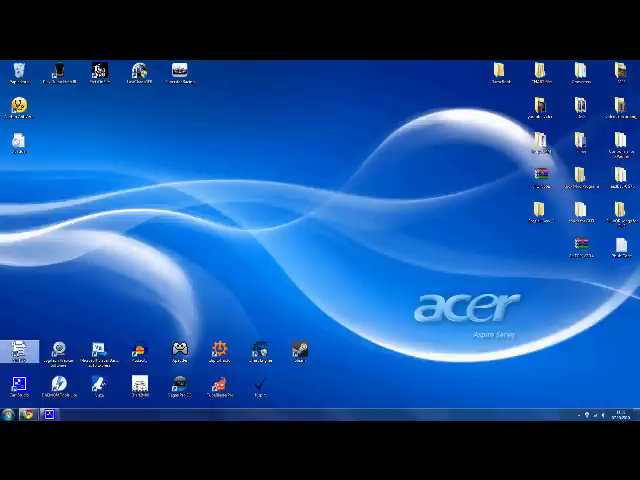
# - Launch GH3 Control Panel, dismiss its startup options dialog, and shift the window right
pyautogui.doubleClick(140, 112)
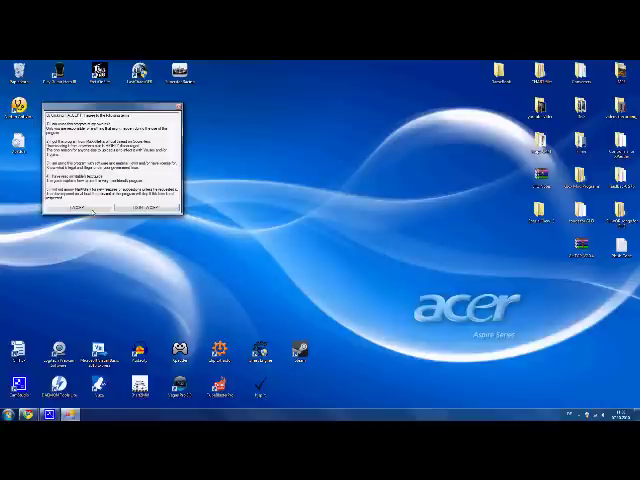
pyautogui.click(80, 207)
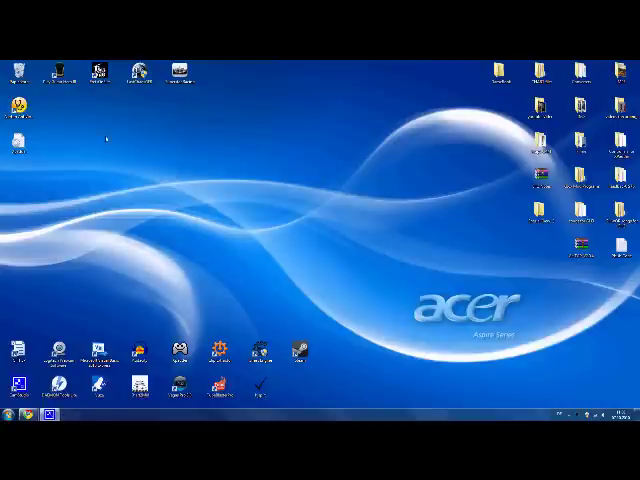
pyautogui.moveTo(160, 127); pyautogui.dragTo(222, 124)
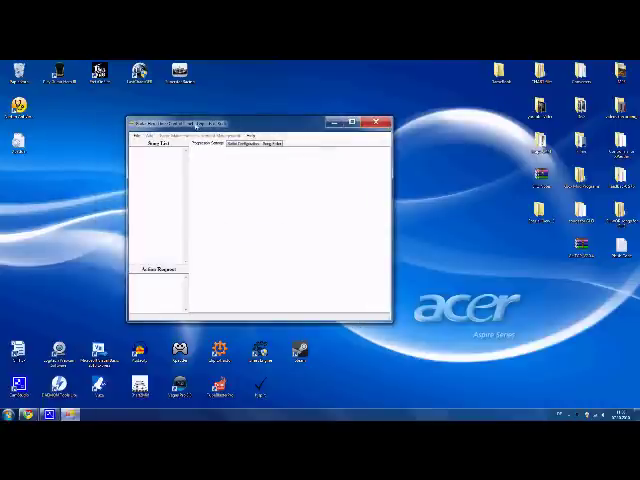
# - Load the game's song data from the File menu and switch to the custom setlist
pyautogui.click(137, 133)
pyautogui.click(160, 150)
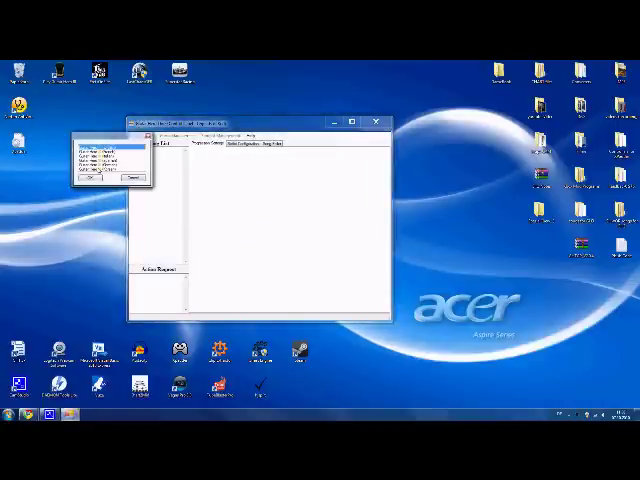
pyautogui.click(80, 170)
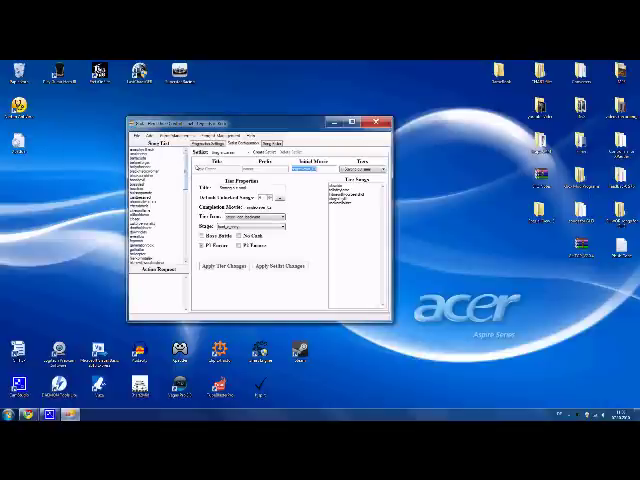
pyautogui.click(230, 152)
pyautogui.click(228, 175)
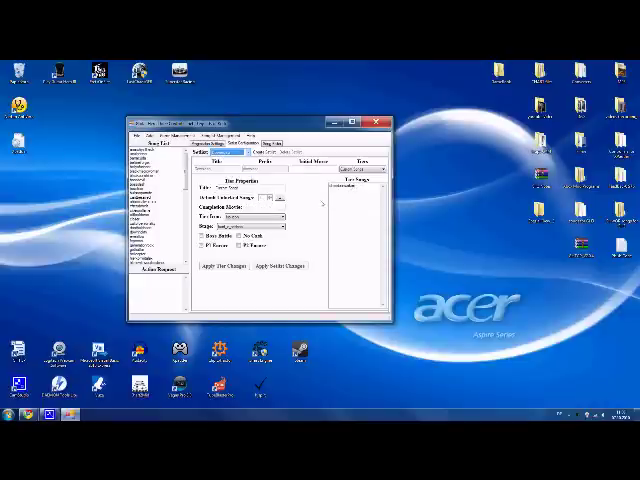
# - Start a Song Management new song entry over the main window and browse for its guitar track
pyautogui.click(137, 134)
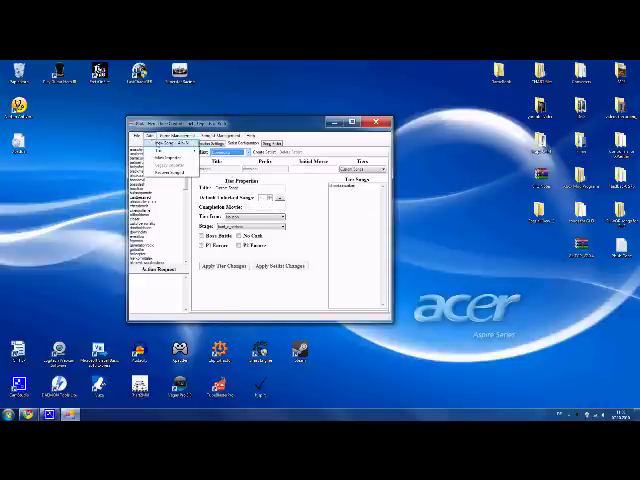
pyautogui.click(152, 160)
pyautogui.moveTo(100, 78); pyautogui.dragTo(192, 123)
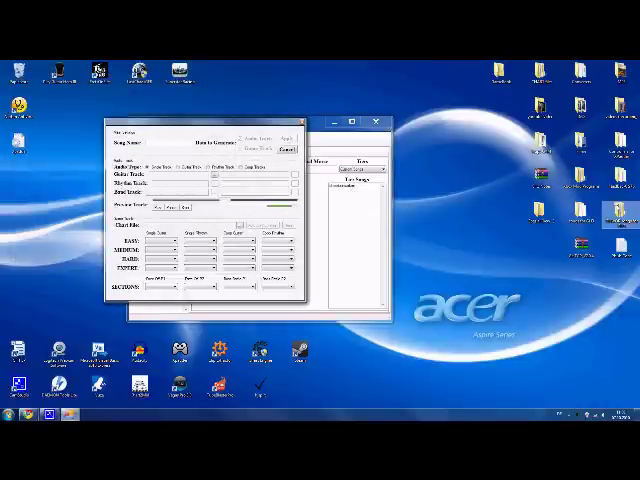
pyautogui.press('super+e')
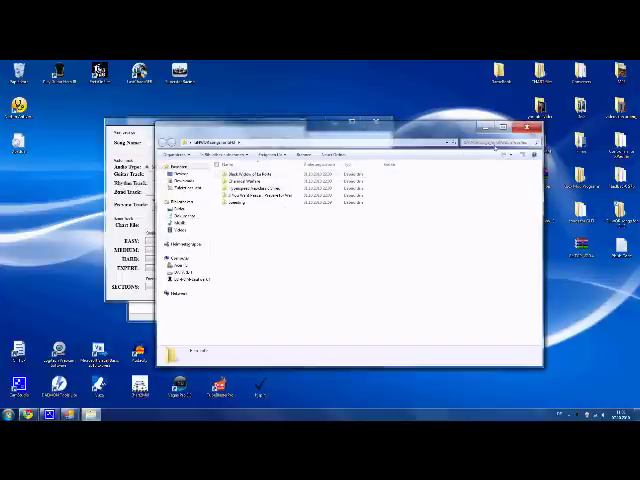
pyautogui.click(530, 129)
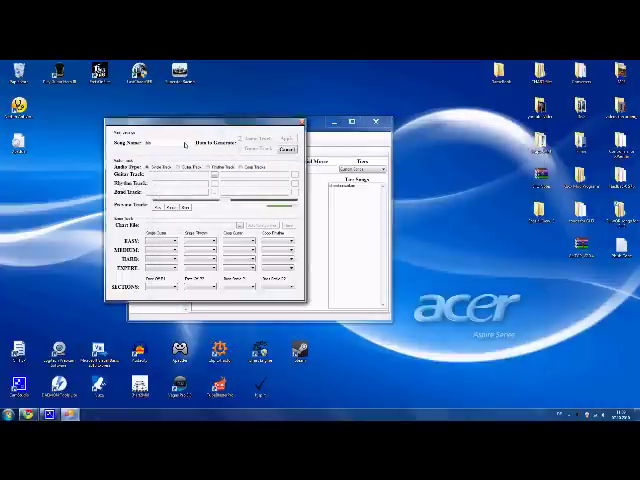
pyautogui.write('in')
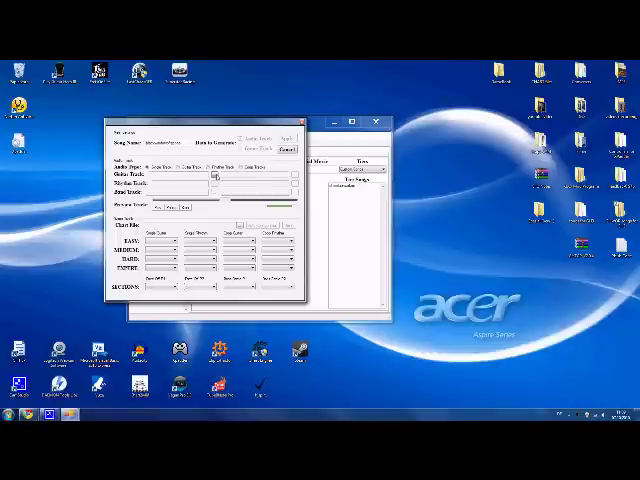
pyautogui.click(215, 174)
# - Attach the guitar audio file and chart file from the custom song's folder
pyautogui.doubleClick(280, 250)
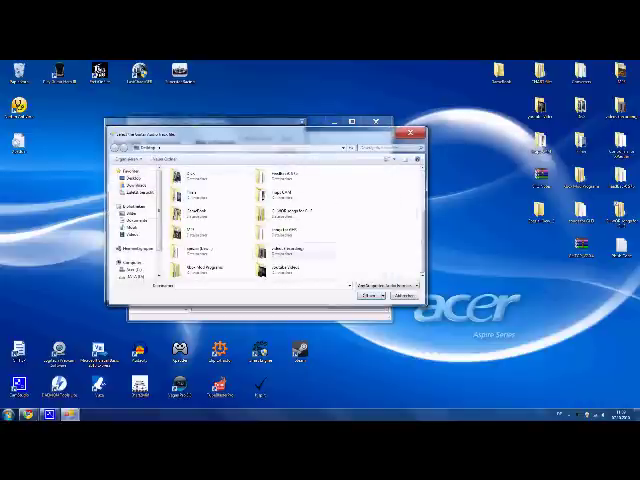
pyautogui.doubleClick(290, 211)
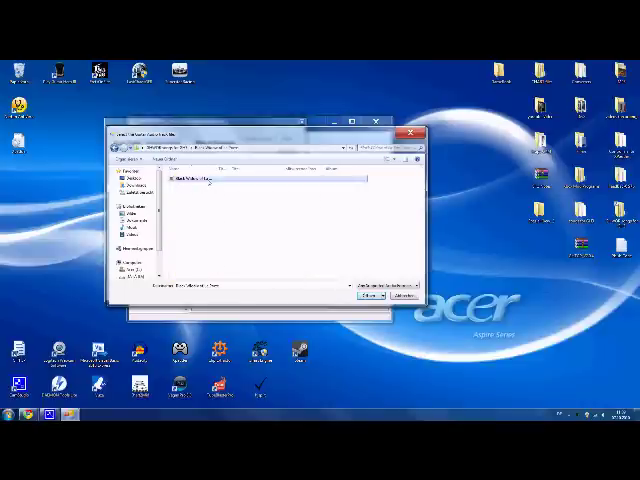
pyautogui.doubleClick(190, 178)
pyautogui.click(239, 225)
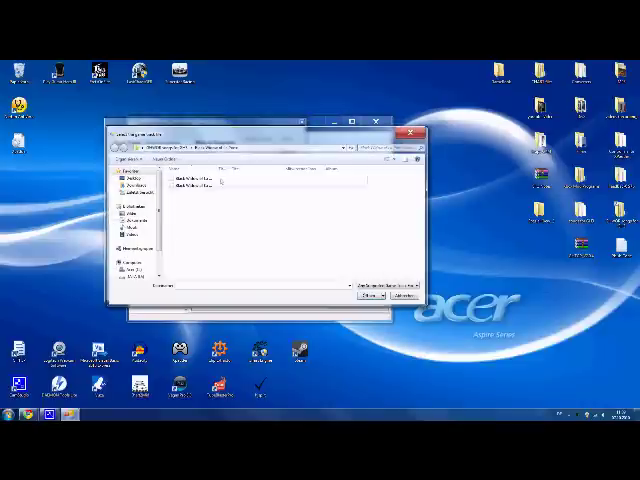
pyautogui.doubleClick(221, 179)
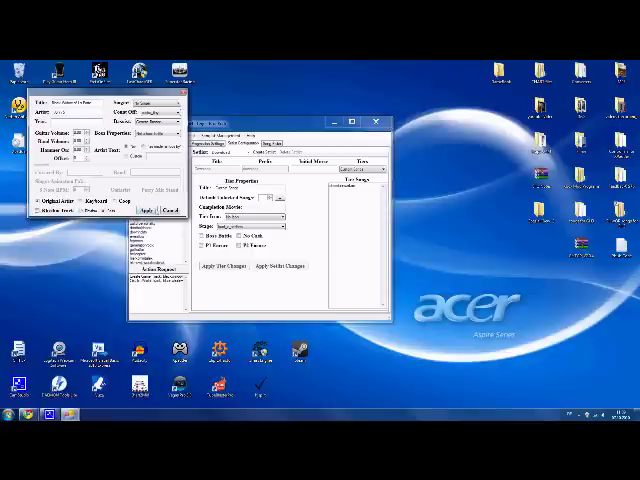
# - Confirm the song properties, add the new song to Tier Songs, and apply tier changes
pyautogui.press('Return')
pyautogui.click(155, 180)
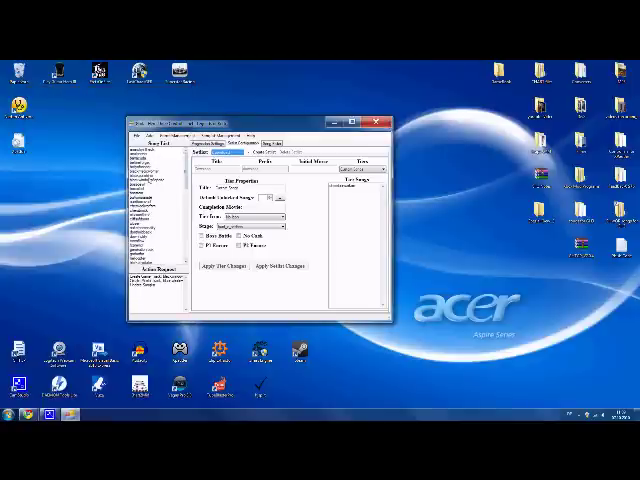
pyautogui.click(355, 186)
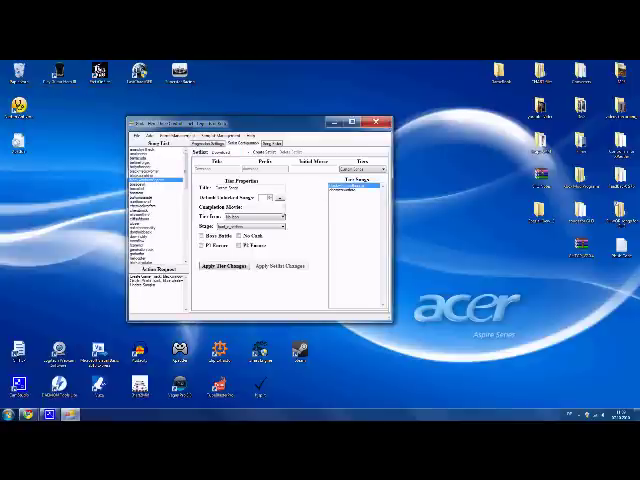
pyautogui.click(223, 266)
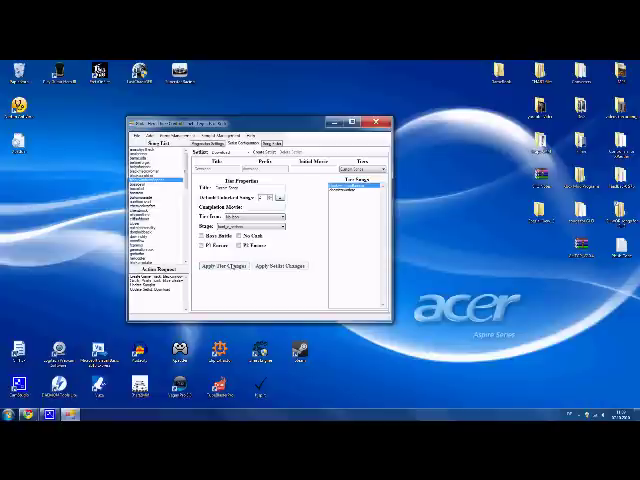
# - Write the updated setlist into the game from the File menu and confirm
pyautogui.click(138, 134)
pyautogui.click(165, 165)
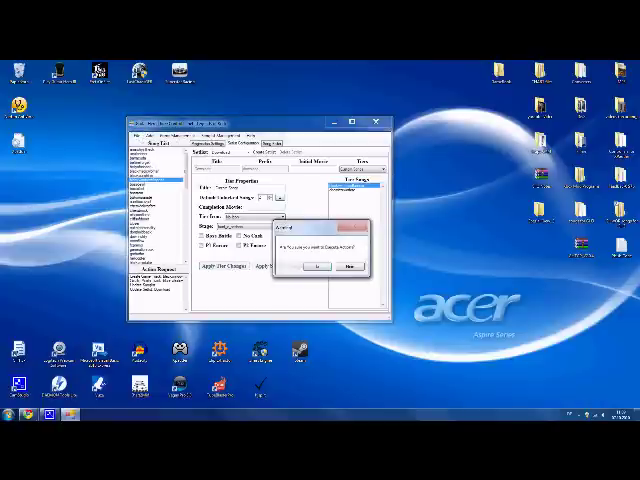
pyautogui.click(315, 266)
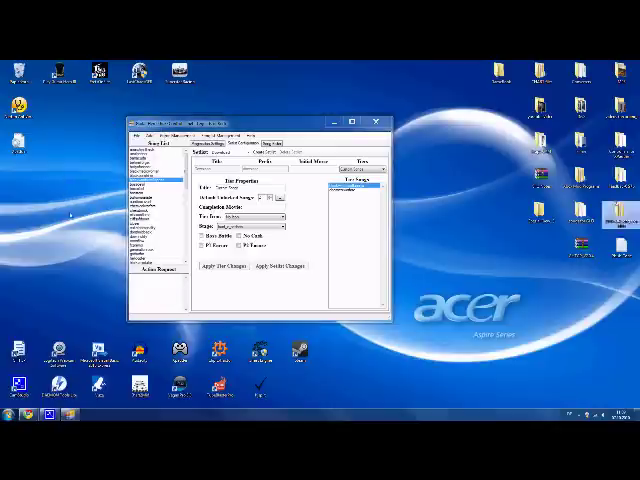
# - Open a background companion tool from the system tray, then check the browser's YouTube page
pyautogui.moveTo(280, 121); pyautogui.dragTo(327, 121)
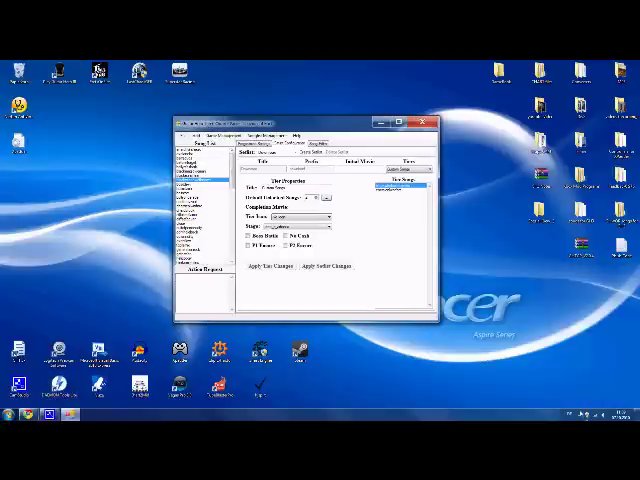
pyautogui.click(570, 415)
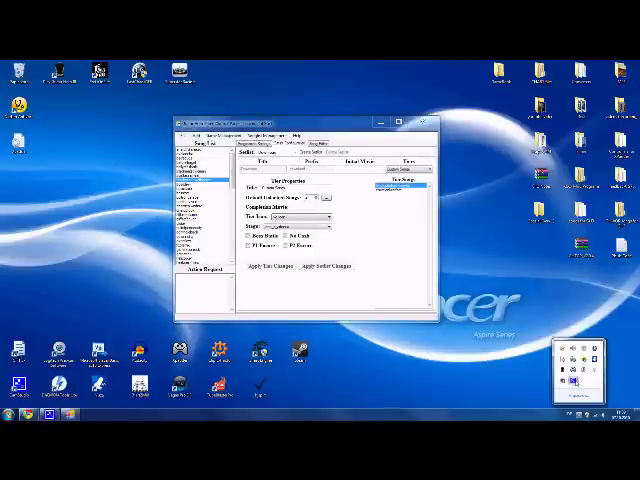
pyautogui.click(572, 380)
pyautogui.click(275, 285)
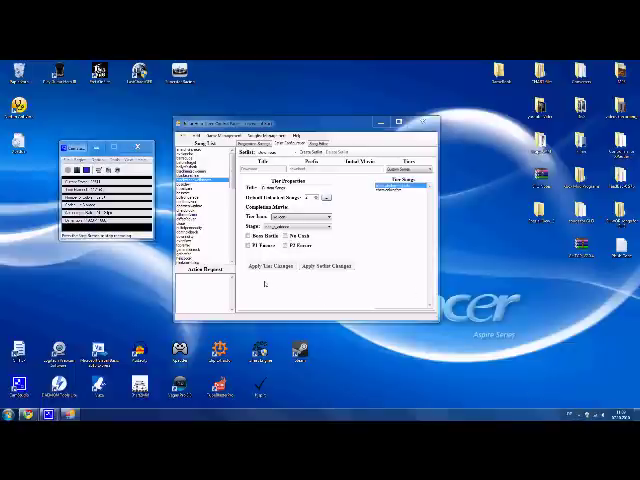
pyautogui.moveTo(28, 413)
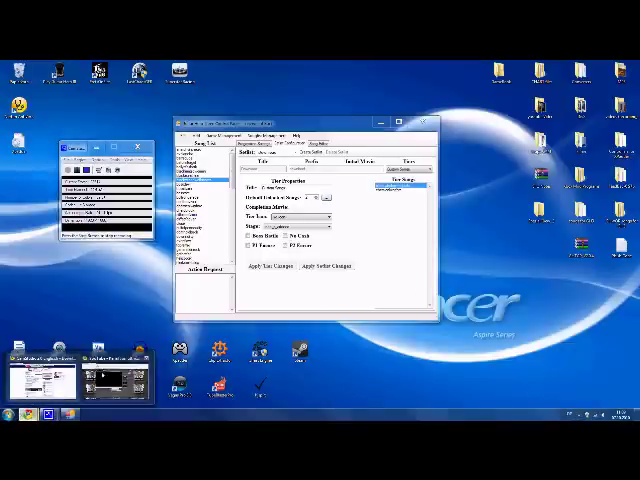
pyautogui.click(120, 348)
pyautogui.scroll(-5, 260, 190)
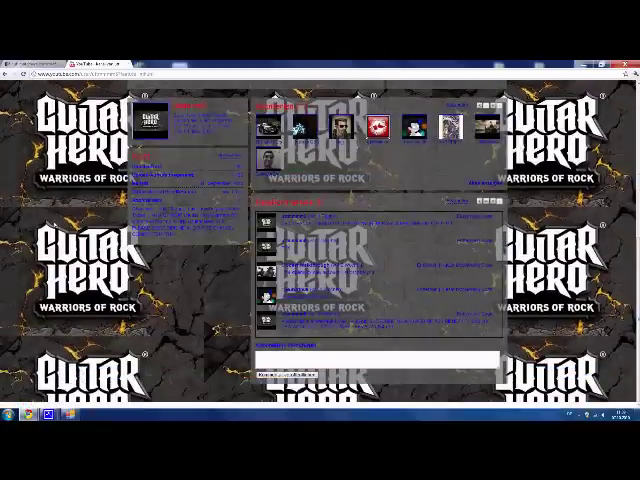
pyautogui.scroll(5, 260, 190)
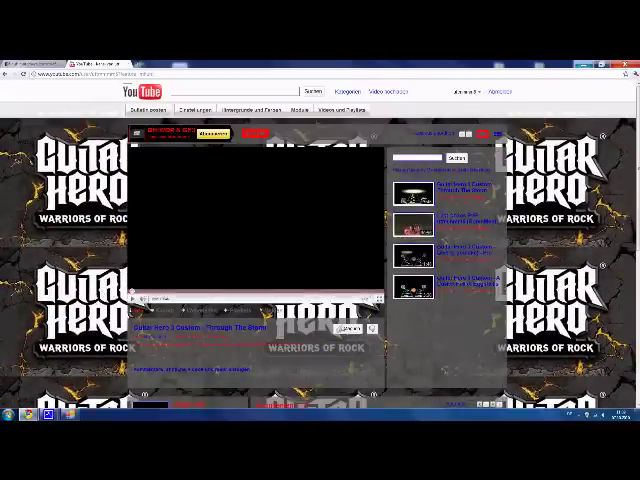
pyautogui.hotkey('alt', 'Tab')
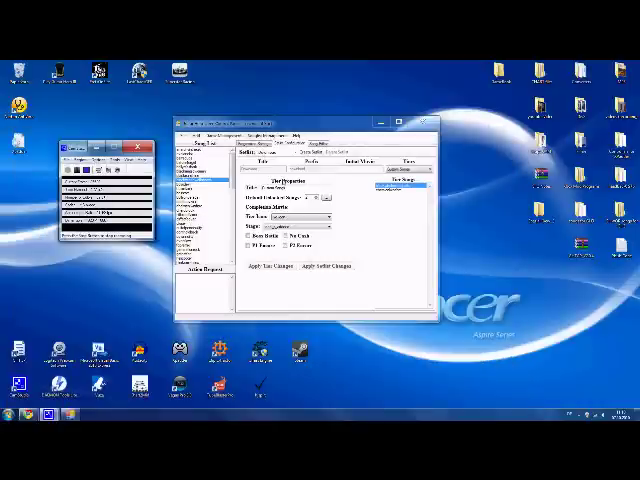